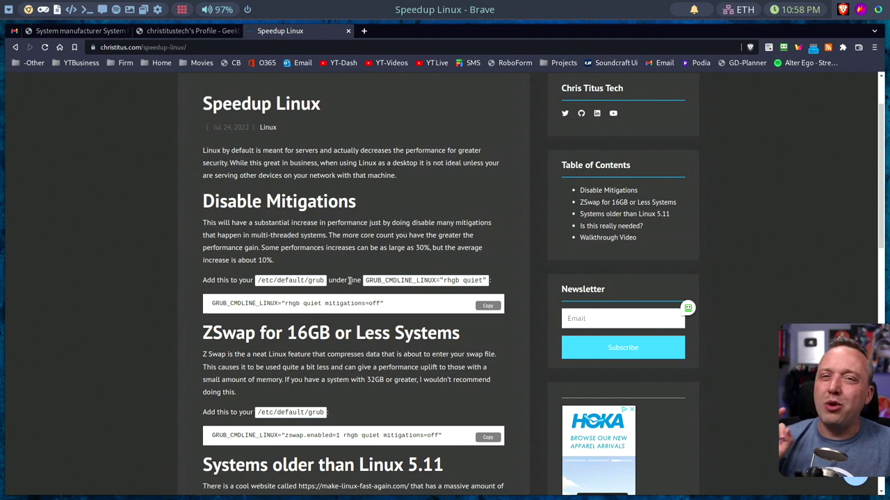
From the Geekbench profile results list, open the earlier 1367/8248 result, ID 16222216
scroll(351, 291, down, 2)
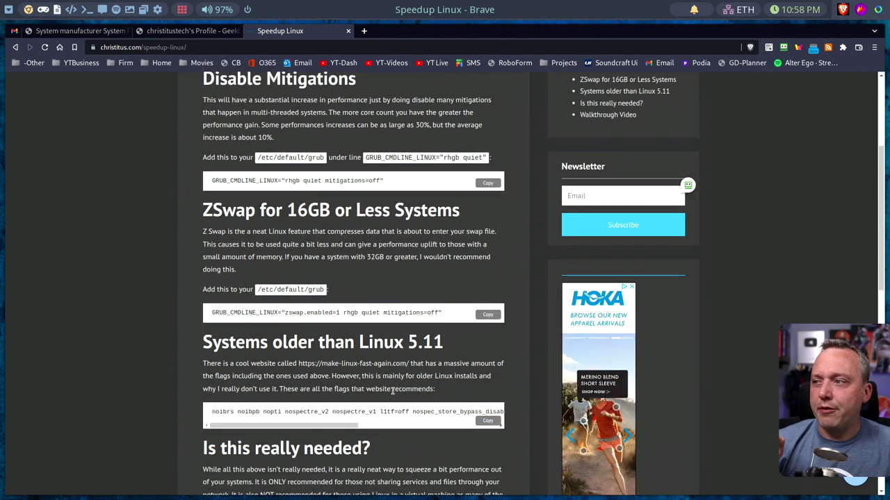
scroll(392, 391, up, 3)
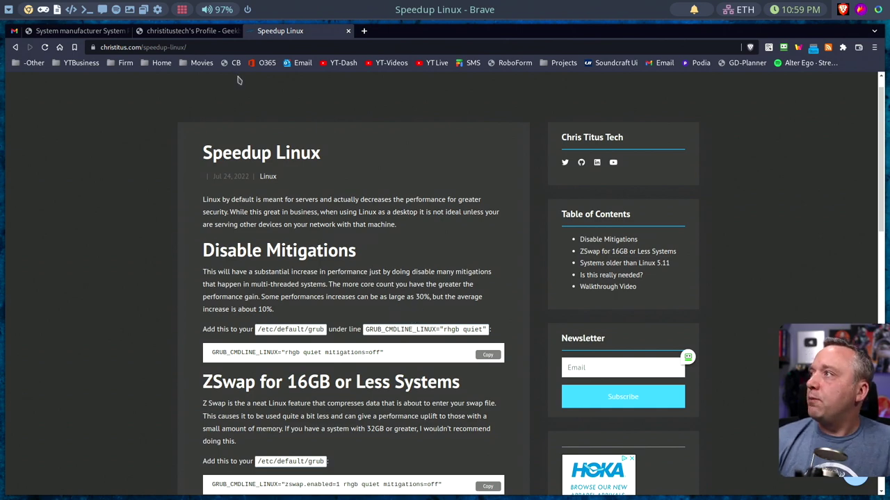
click(198, 32)
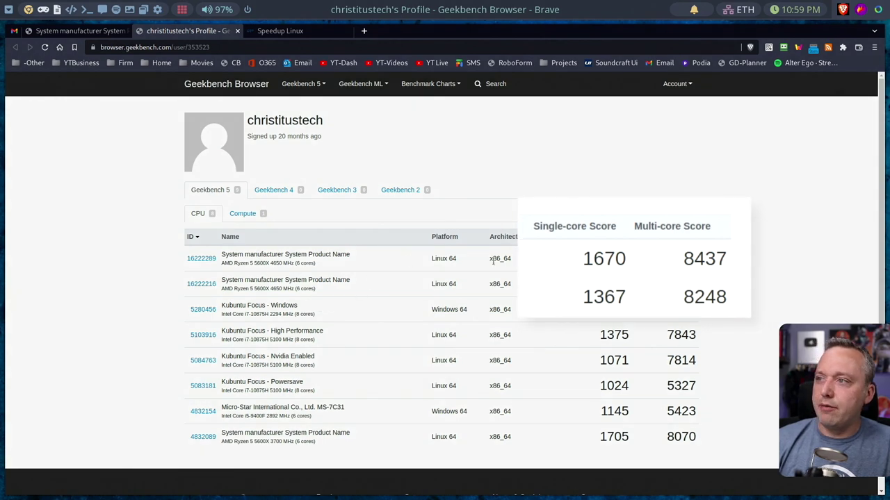
drag(636, 452, 636, 295)
click(636, 297)
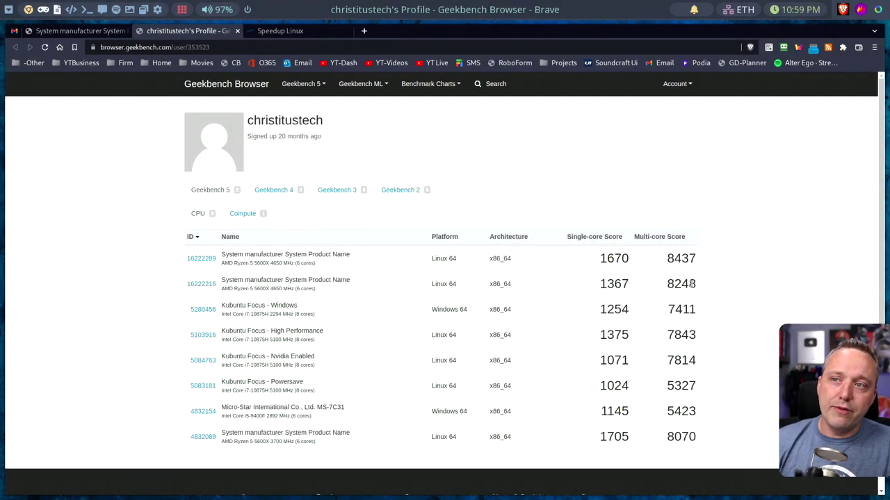
click(202, 286)
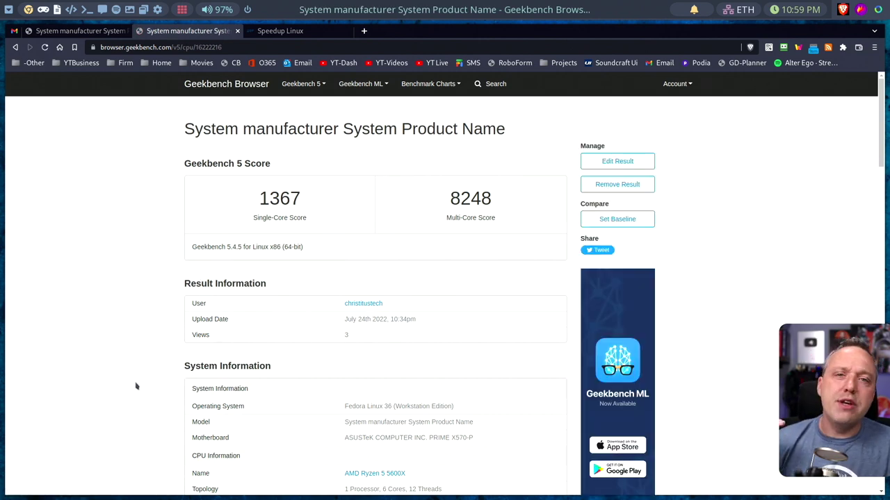
Look over result 16222216, then return to the 1670/8437 result page for comparison
scroll(131, 387, down, 3)
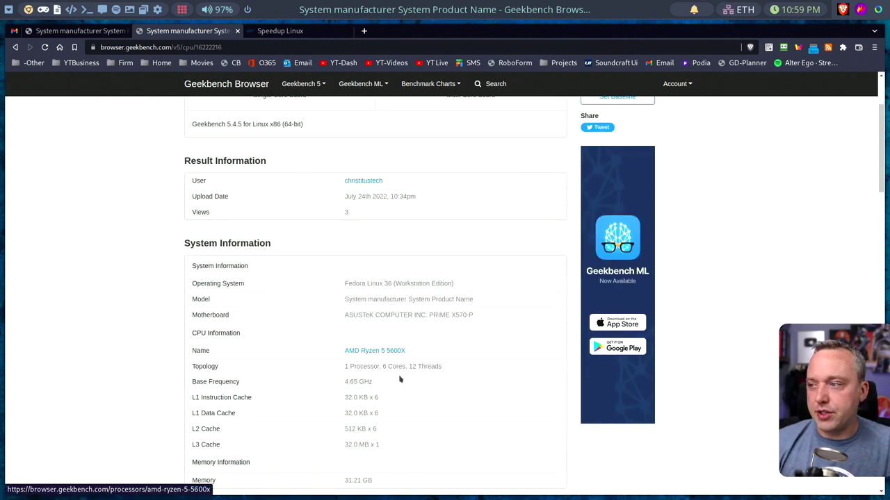
scroll(369, 368, up, 3)
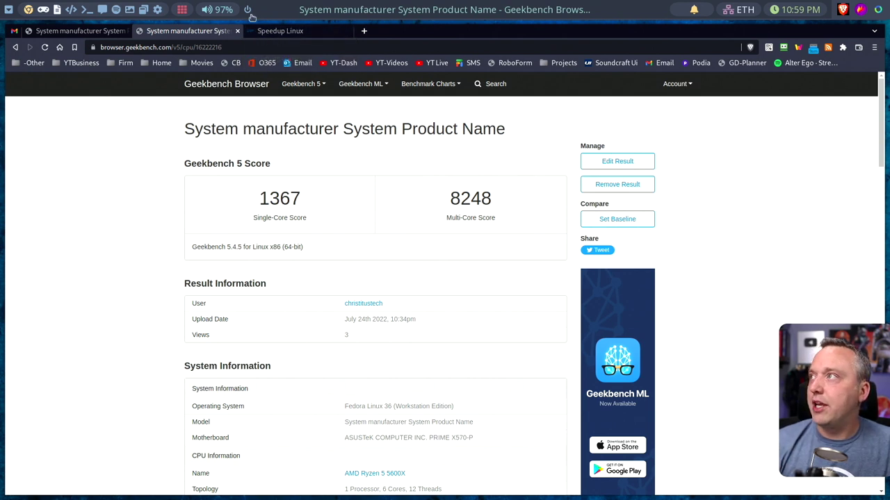
click(77, 31)
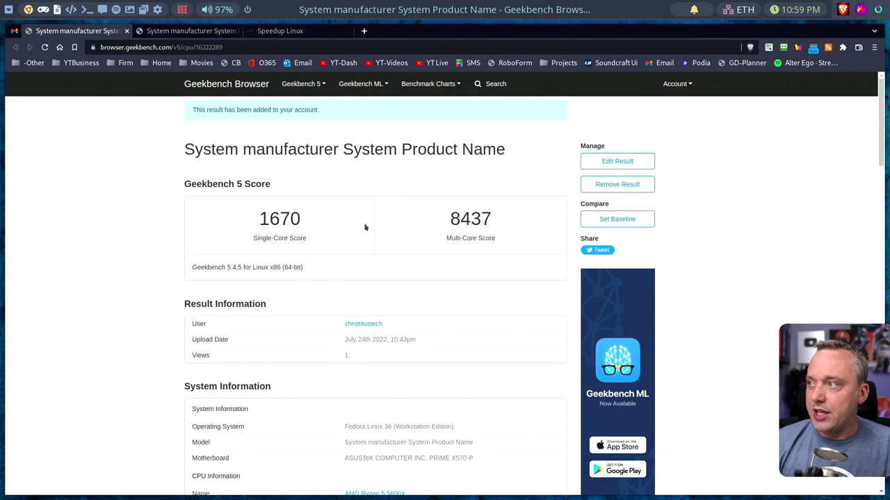
scroll(292, 195, down, 1)
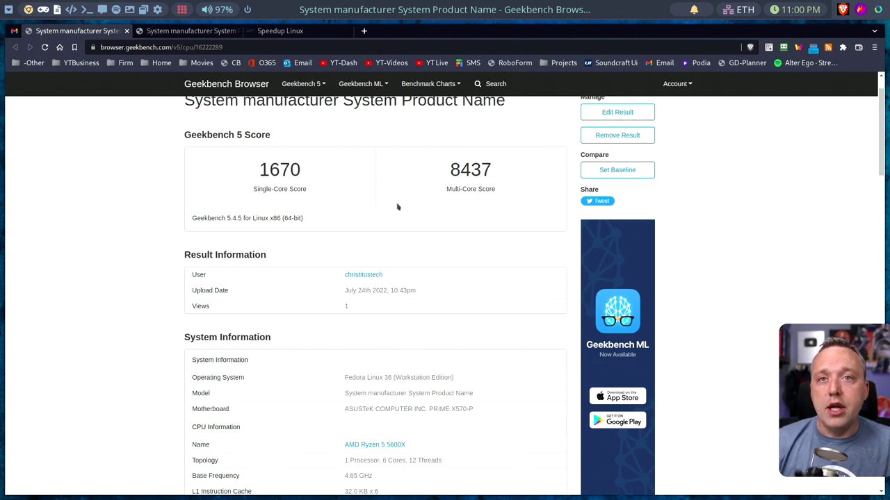
Copy 'mitigations=off' from the GRUB code sample in the Speedup Linux article
click(295, 33)
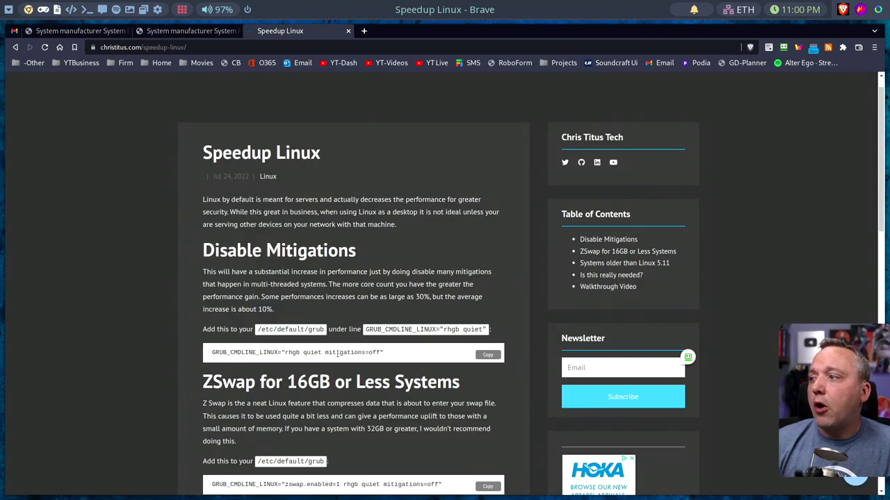
drag(324, 353, 381, 352)
right_click(375, 353)
click(394, 359)
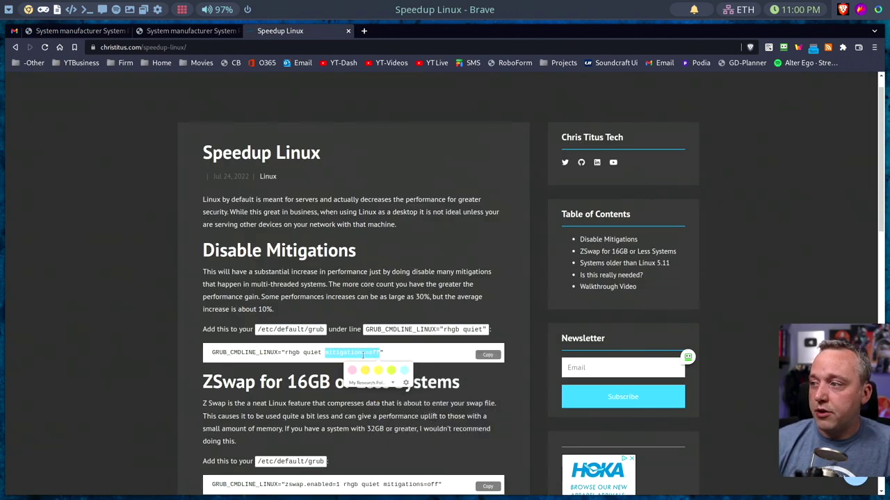
Open the make-linux-fast-again.com flags page and then close it
scroll(355, 358, down, 5)
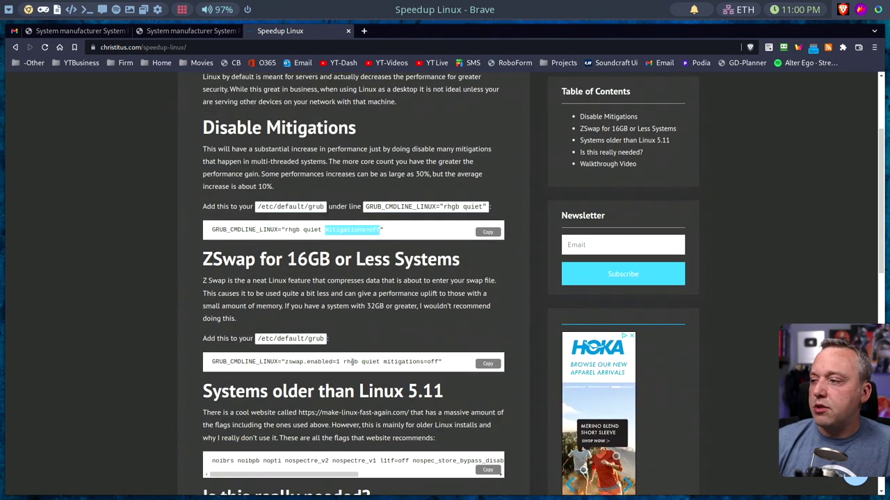
mouse_move(336, 353)
mouse_down()
mouse_move(486, 352)
mouse_move(337, 352)
mouse_up()
click(369, 291)
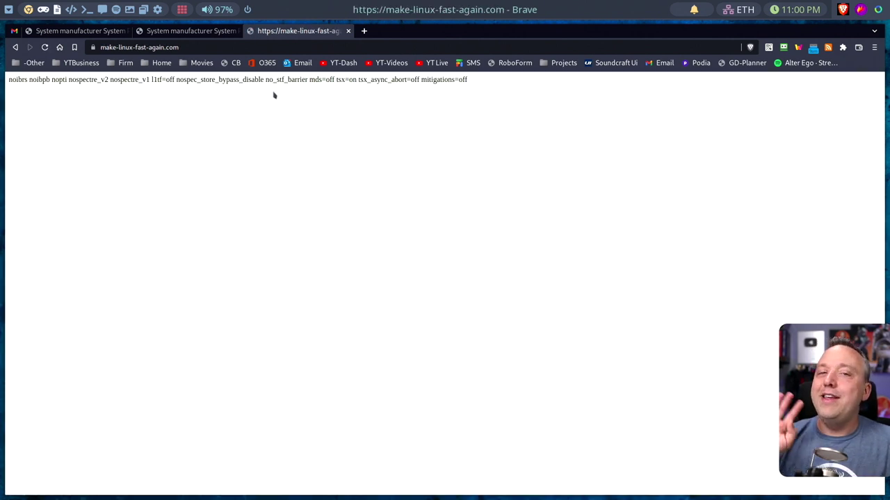
click(349, 32)
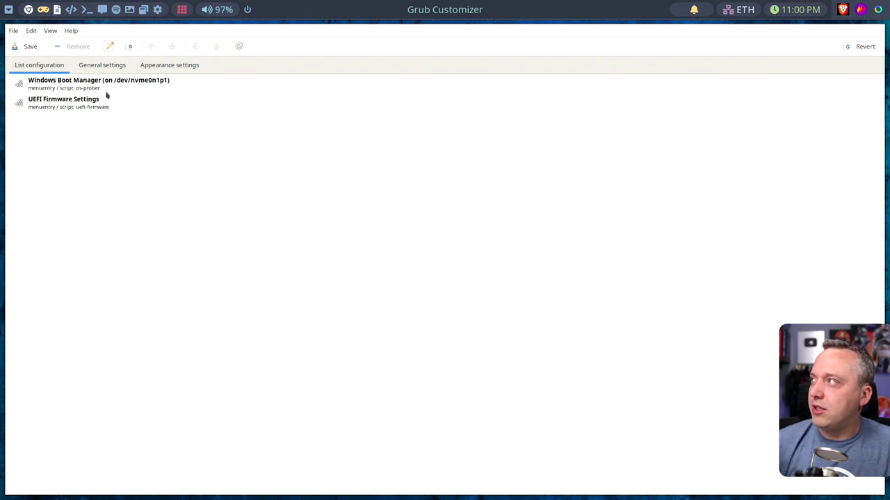
In General settings, set kernel parameters to 'mitigations=off', save, and open the power menu
click(102, 65)
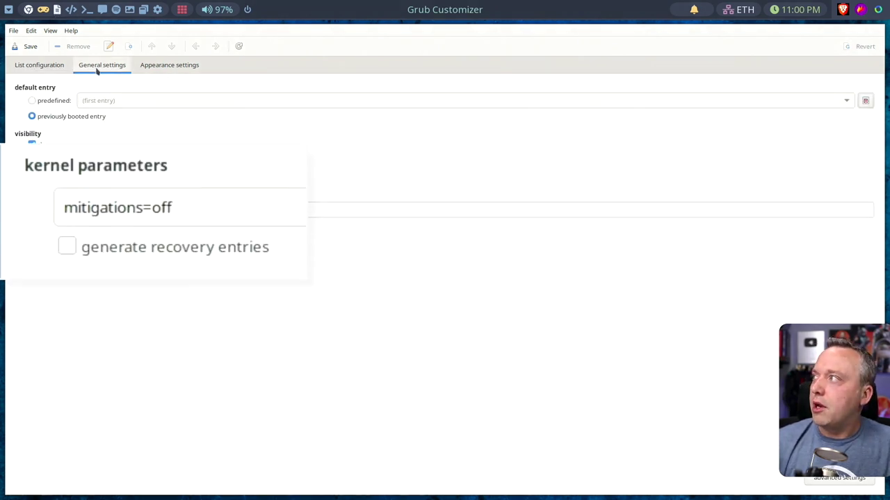
click(223, 202)
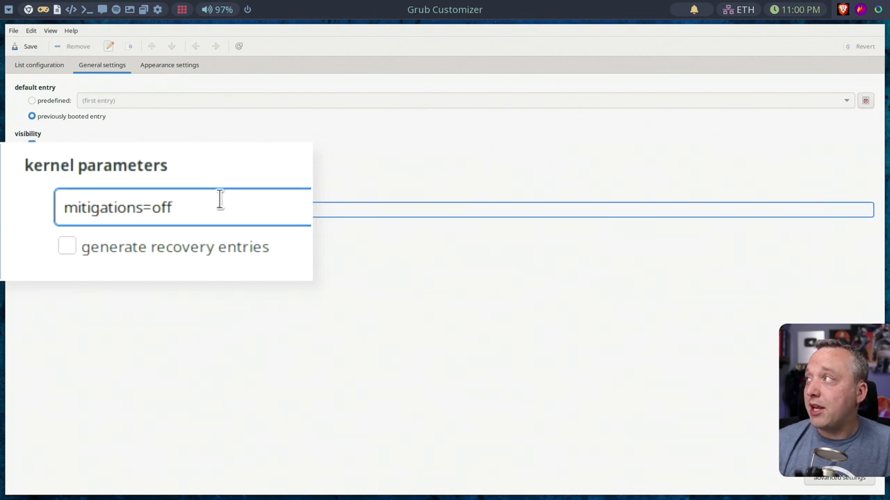
click(27, 47)
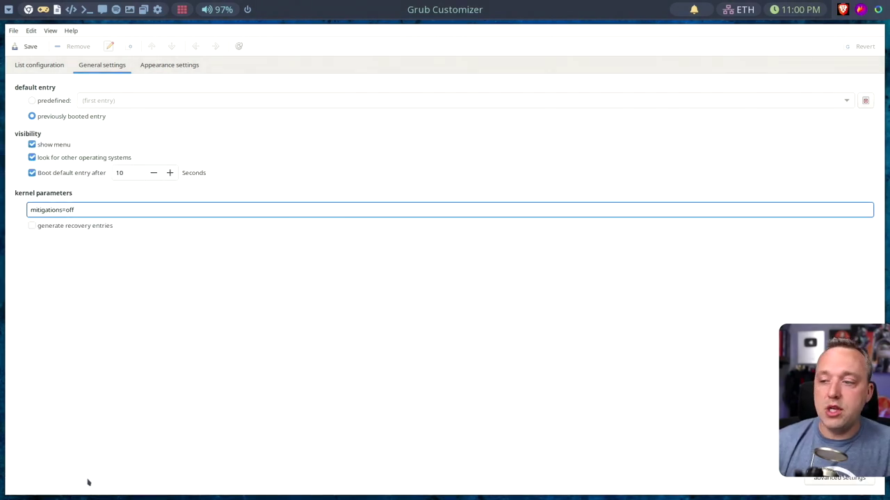
click(248, 9)
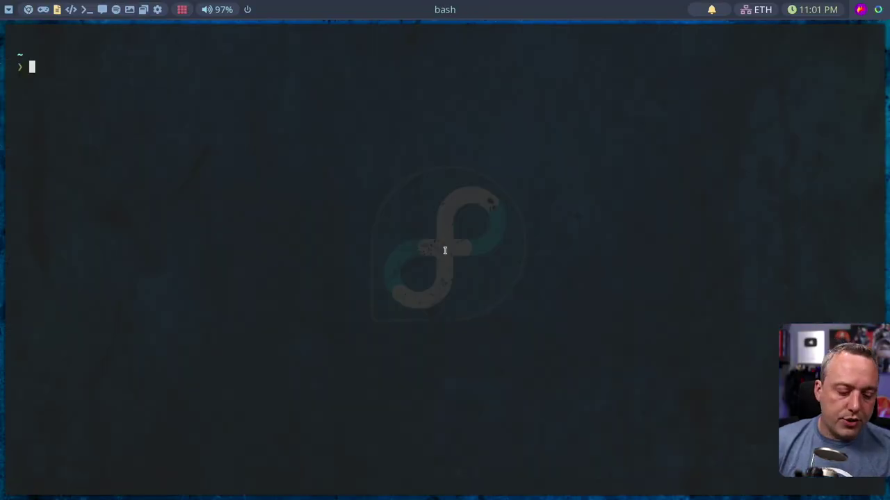
Go to Downloads/Geekbench-5.4.5-Linux and list its files with ll
text(cd Dow)
key(Tab)
key(Return)
text(l)
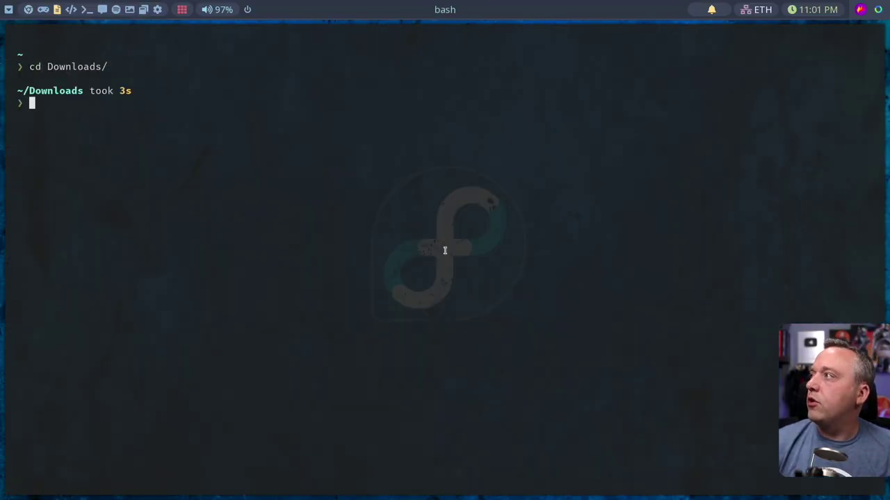
text(l)
key(Return)
text(cd Ge)
key(Tab)
key(Return)
text(ll)
key(Return)
Run ./geekbench5 and upload the 1664/8458 results by answering y
text(./gee)
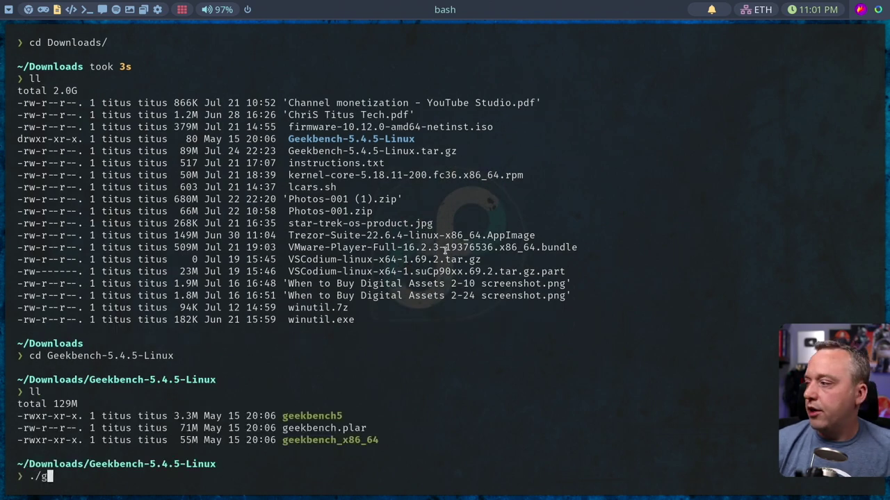
key(Tab)
text(5)
key(Return)
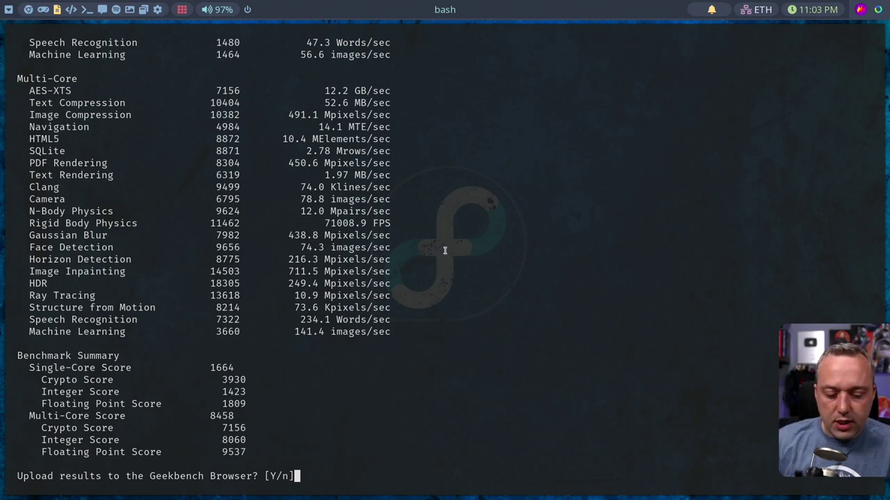
text(y)
key(Return)
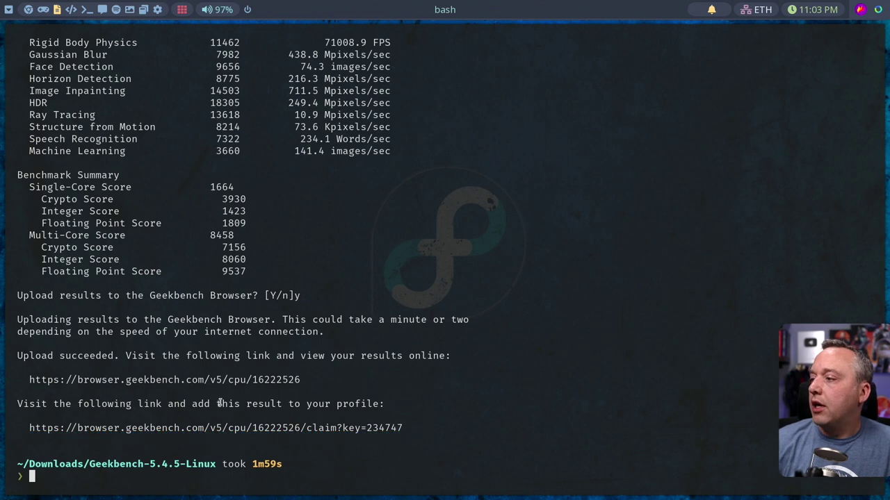
Claim the 1664/8458 result via the terminal link and view it atop Account > Profile results
click(192, 431)
click(687, 84)
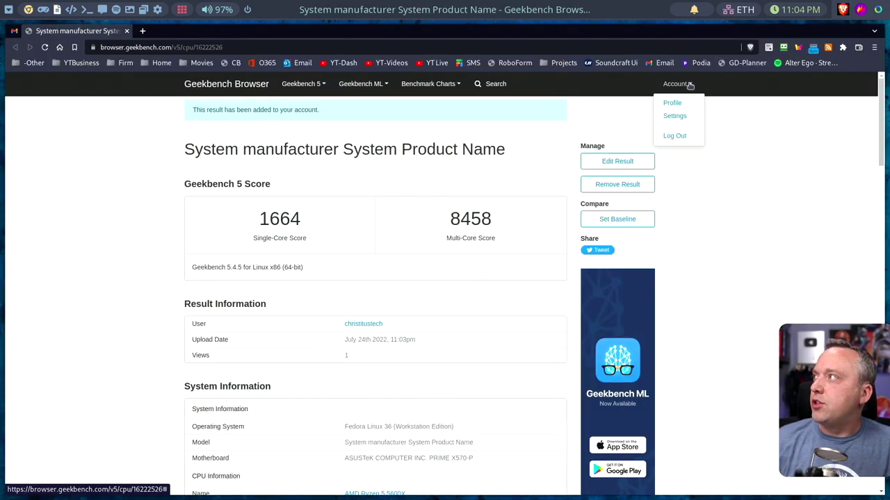
click(672, 103)
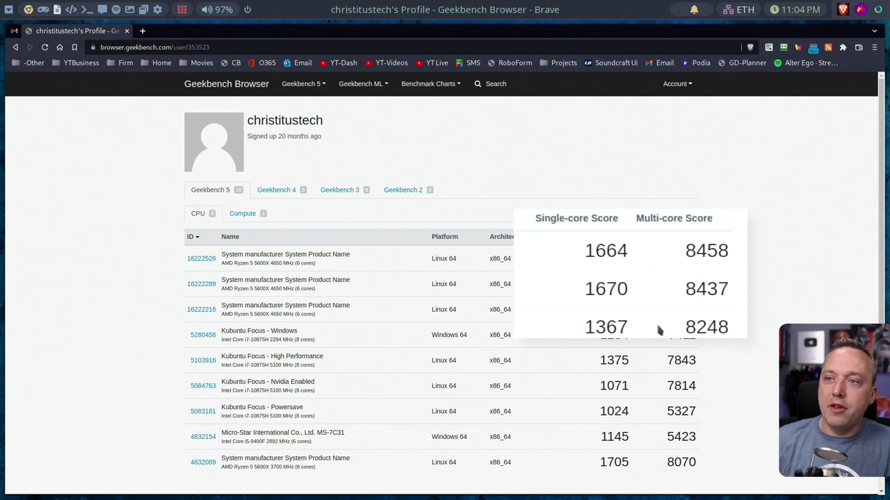
drag(578, 327, 612, 486)
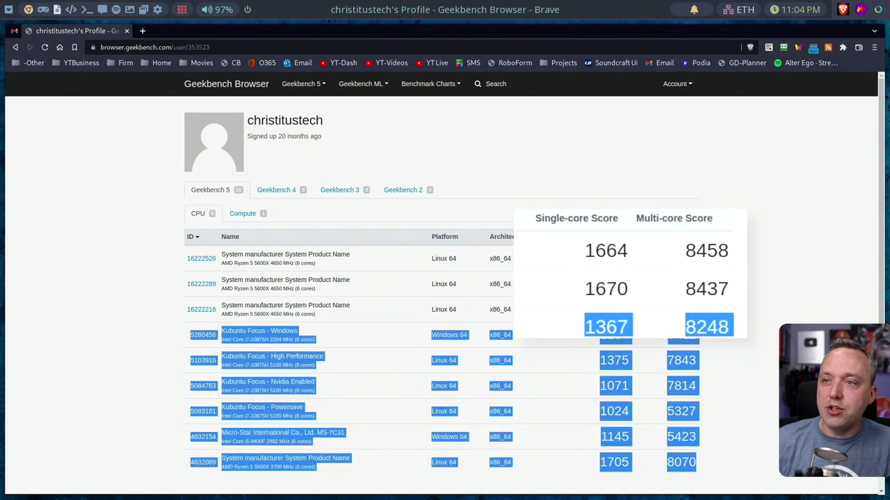
click(737, 334)
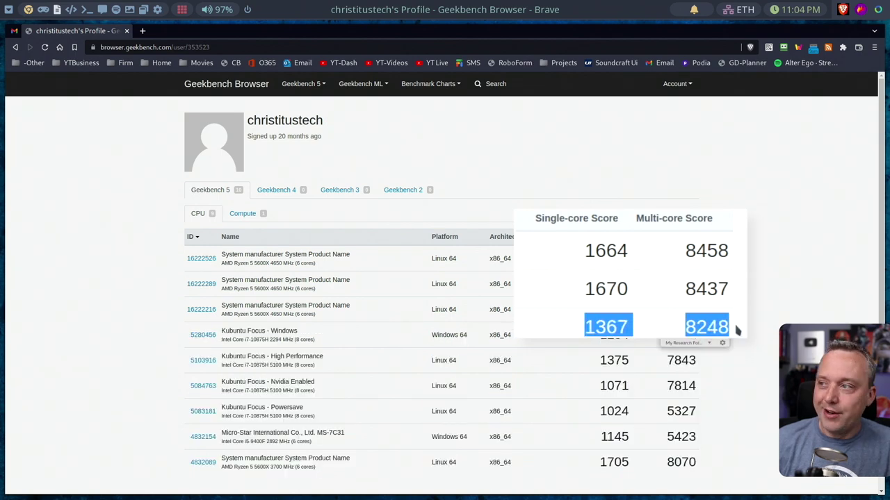